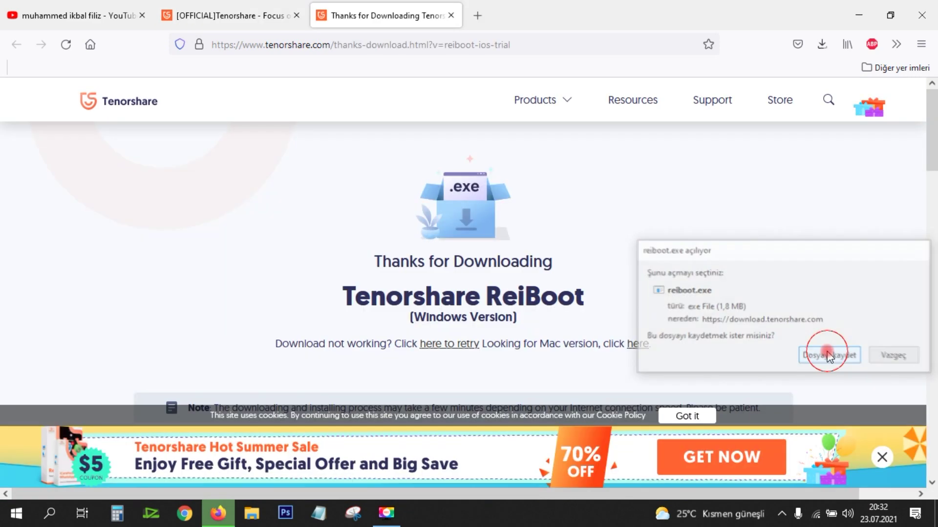
Step: Save the ReiBoot installer, close the Thanks for Downloading tab, and scroll the Tenorshare homepage
click(827, 354)
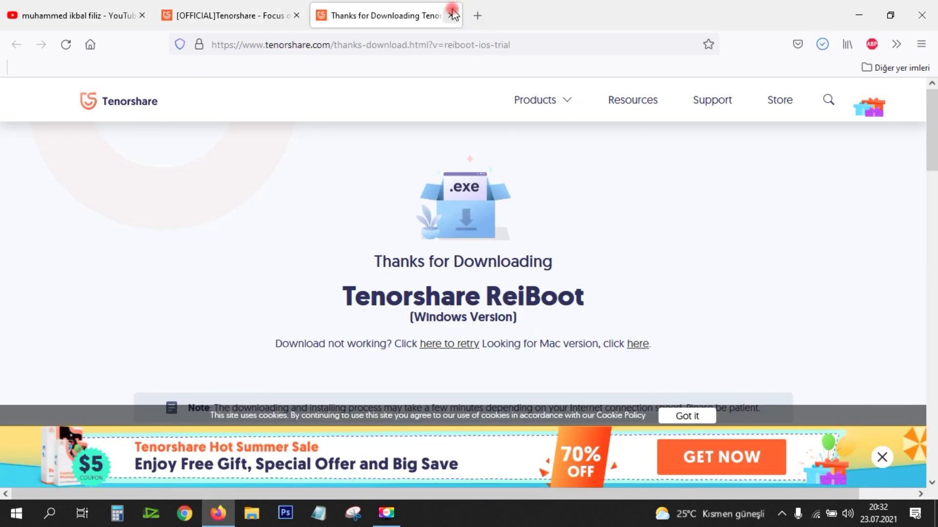
click(451, 15)
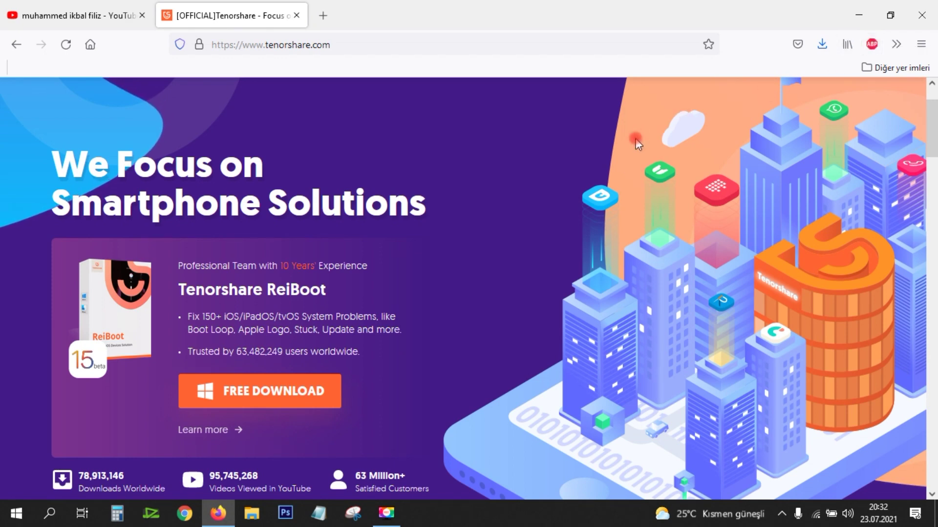
scroll(644, 149, down, 3)
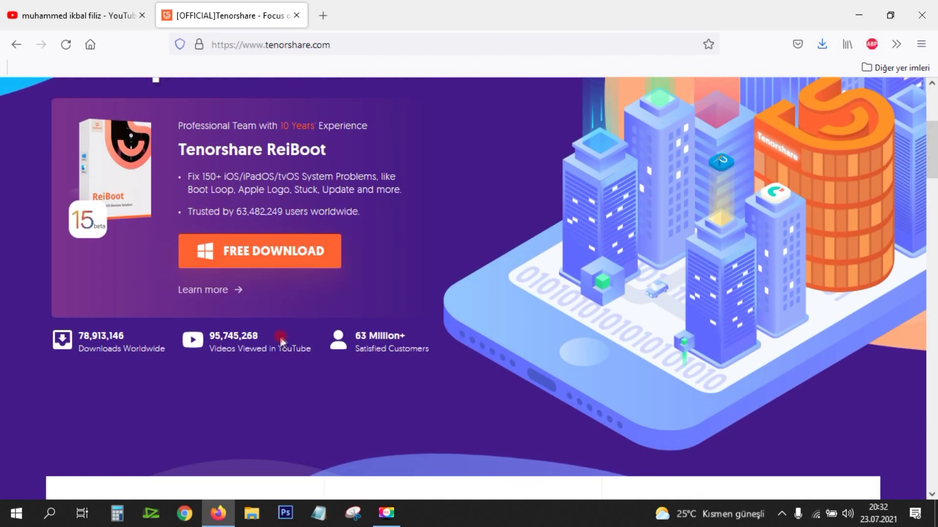
scroll(904, 169, down, 10)
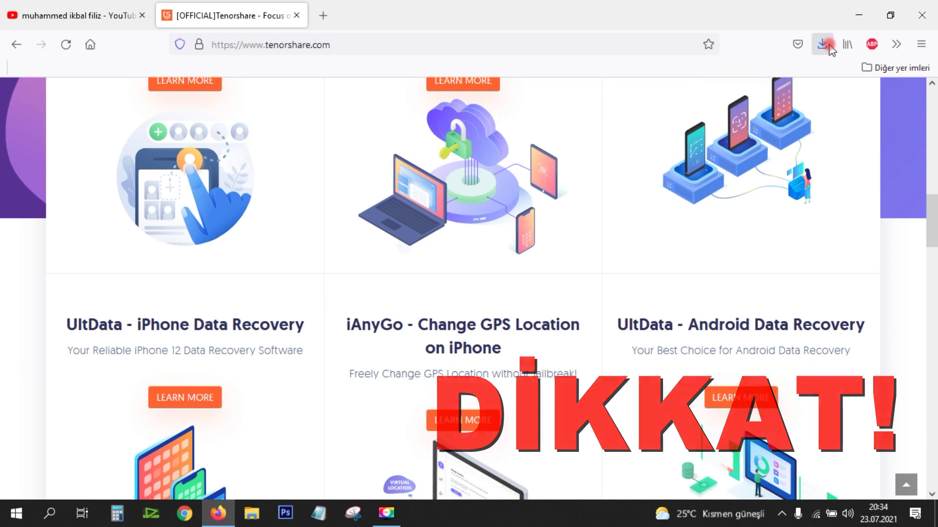
Step: Hide Firefox and select the downloaded reboot installer on the desktop
click(825, 45)
click(218, 513)
mouse_move(228, 520)
click(376, 300)
click(345, 237)
click(401, 298)
click(345, 241)
double_click(342, 237)
Step: Run the reboot installer as administrator and start installing ReiBoot
right_click(341, 236)
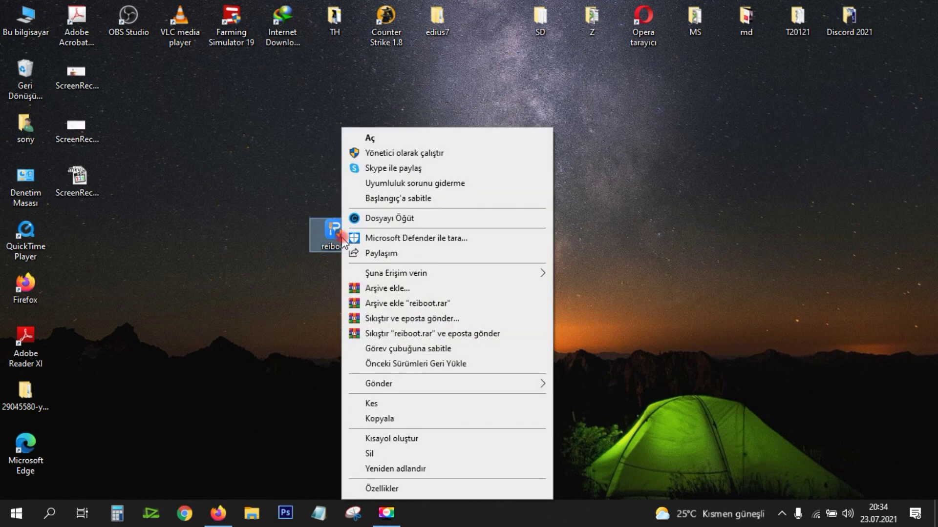
click(413, 151)
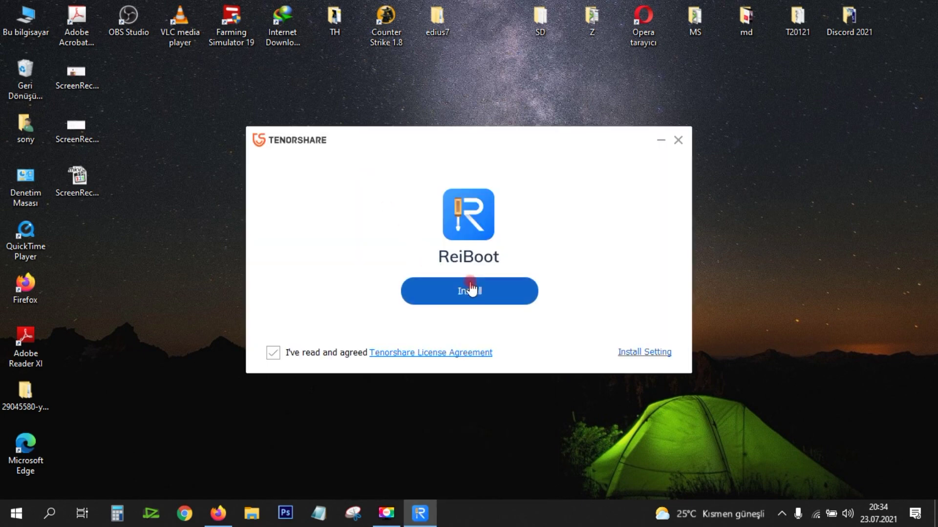
click(469, 290)
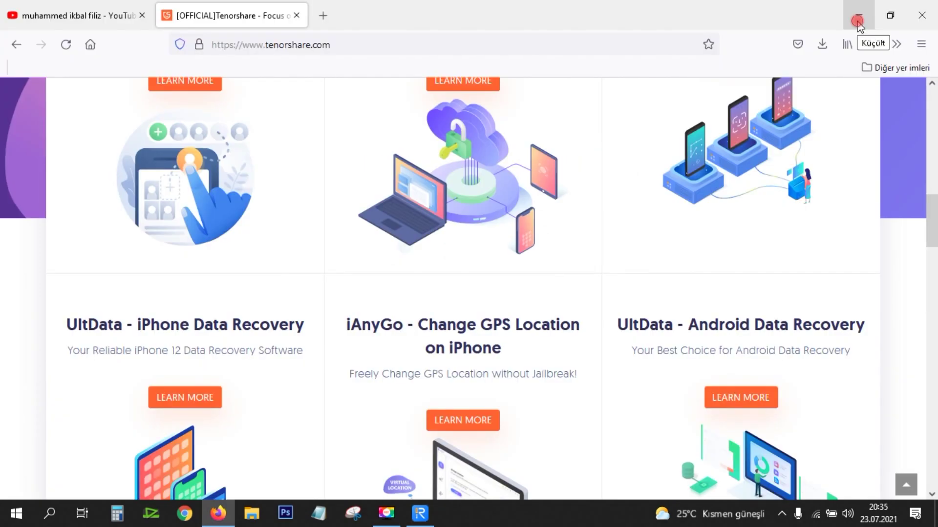
click(858, 16)
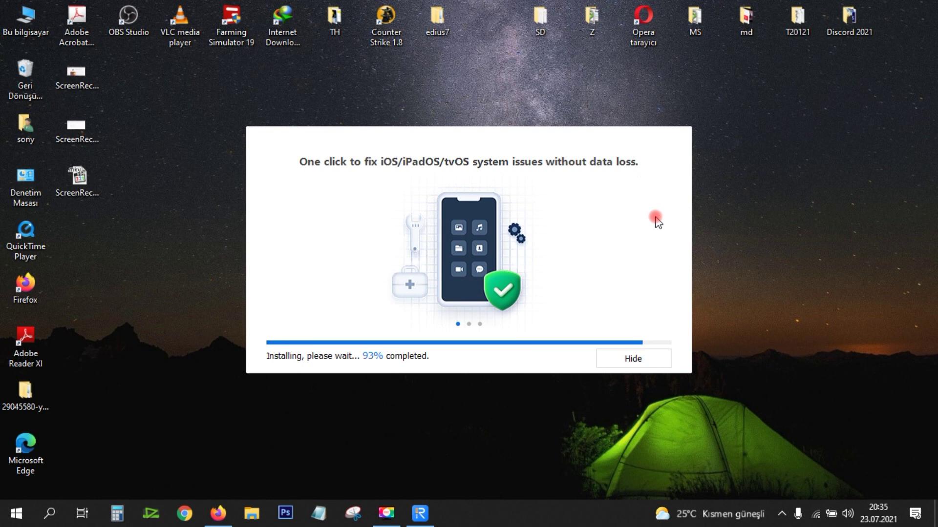
Step: Start ReiBoot after installation, dismiss the Windows notification, and bring ReiBoot to the front
click(487, 300)
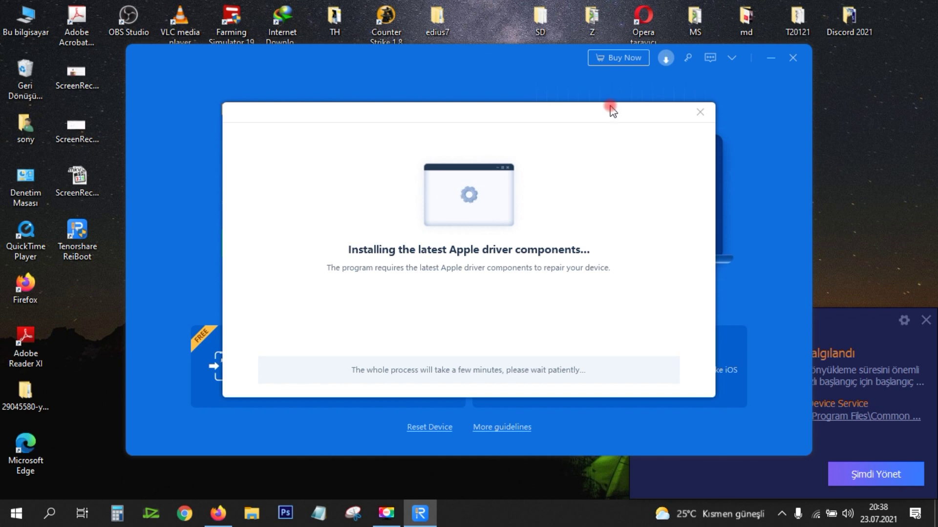
click(925, 320)
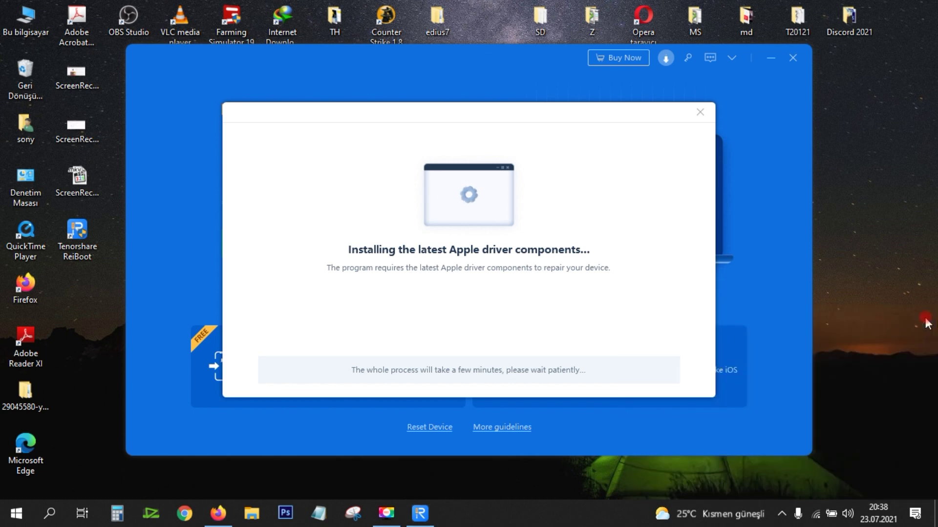
click(581, 141)
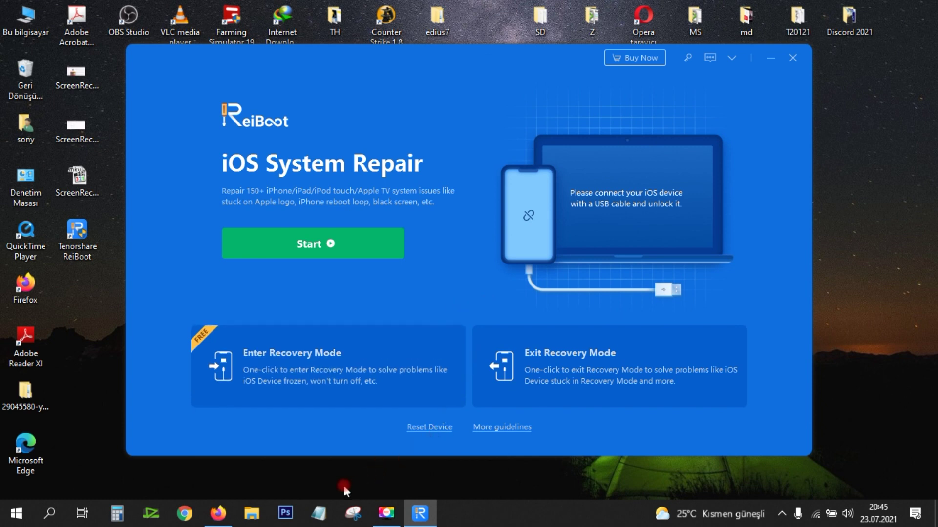
Step: Write 'Photos' and 'Videos' on separate lines in Notepad, then move and minimize the window
click(326, 514)
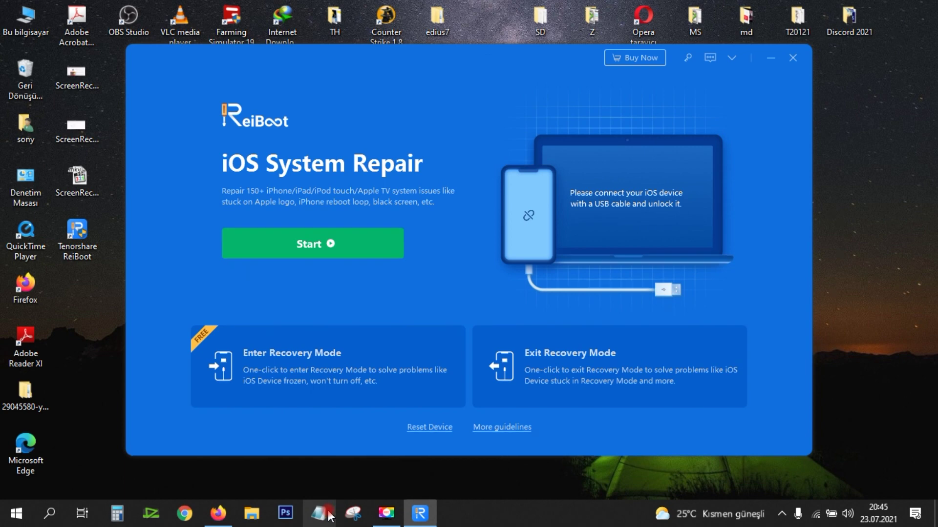
text(P)
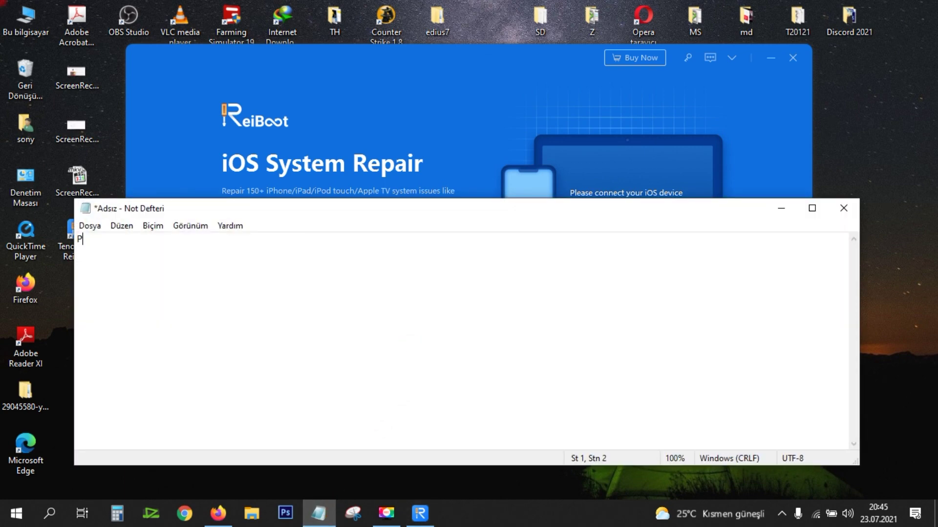
text(ph)
key(BackSpace)
key(BackSpace)
text(hotos)
key(Return)
text(Videos)
key(Return)
drag(122, 208, 389, 224)
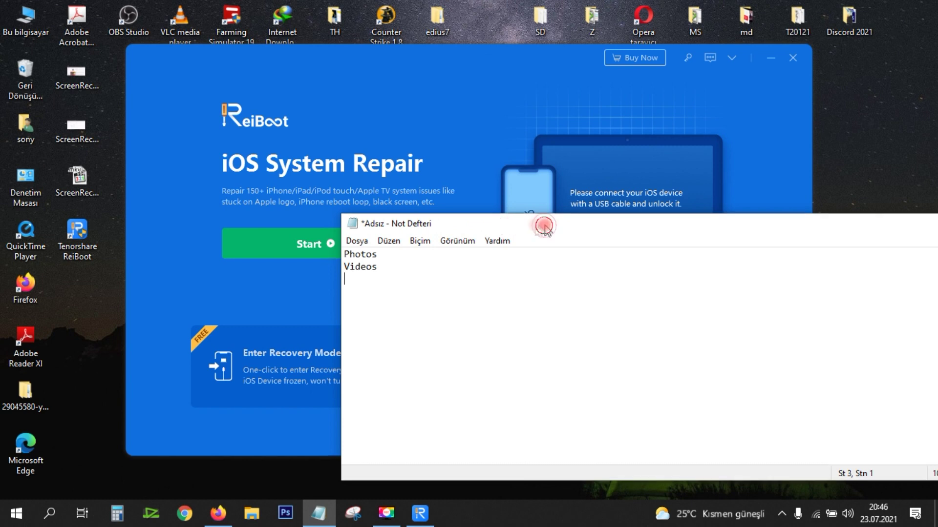
key(super+Down)
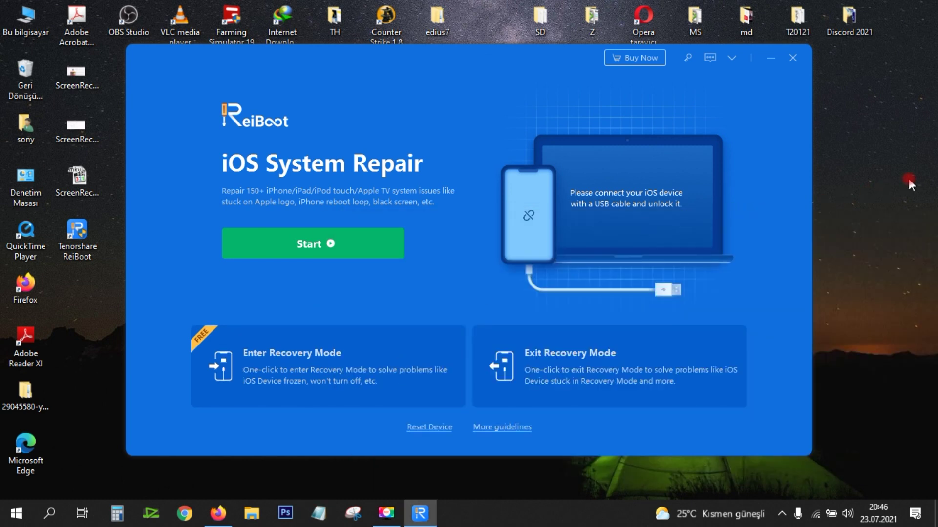
Step: Open and close ReiBoot's title-bar options menu, then open a new Notepad window
click(731, 58)
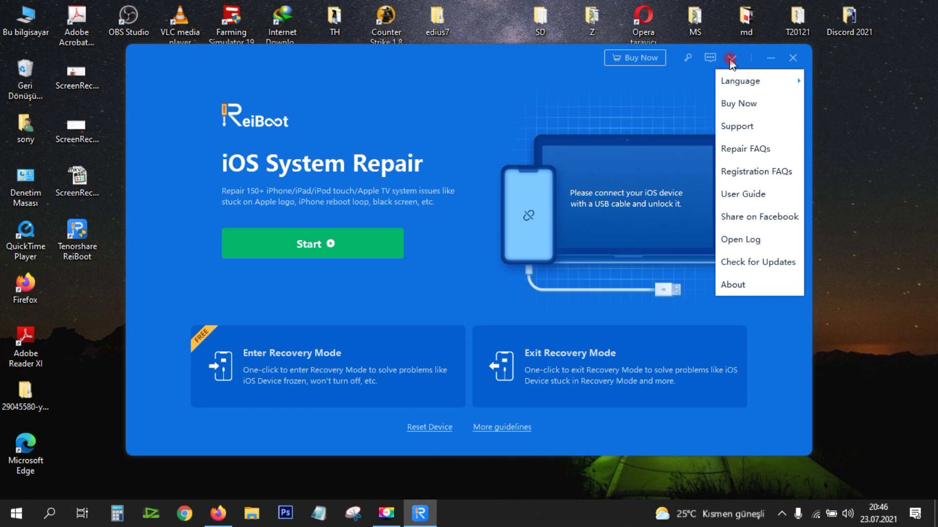
click(718, 59)
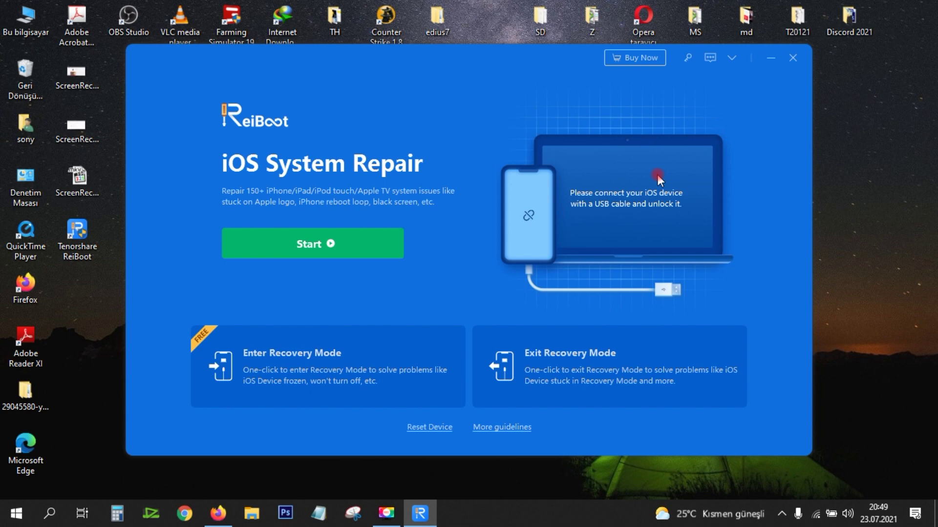
click(318, 514)
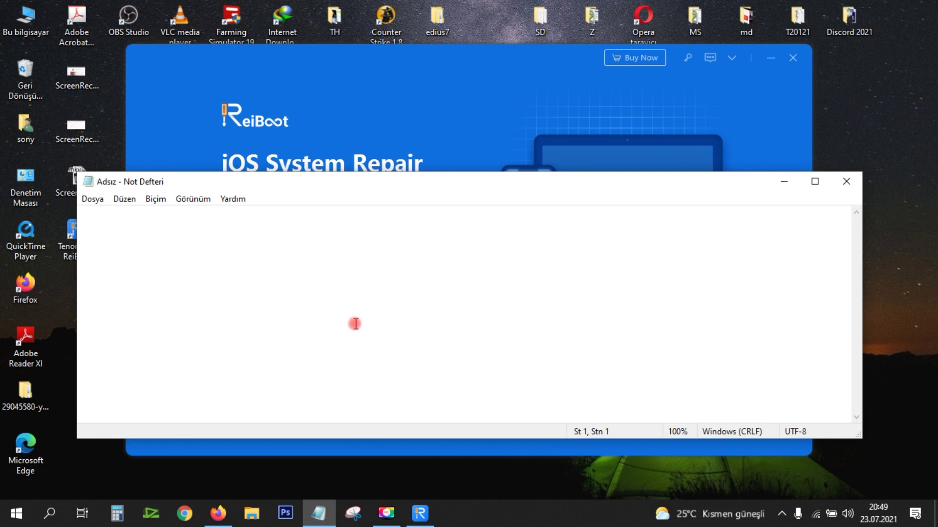
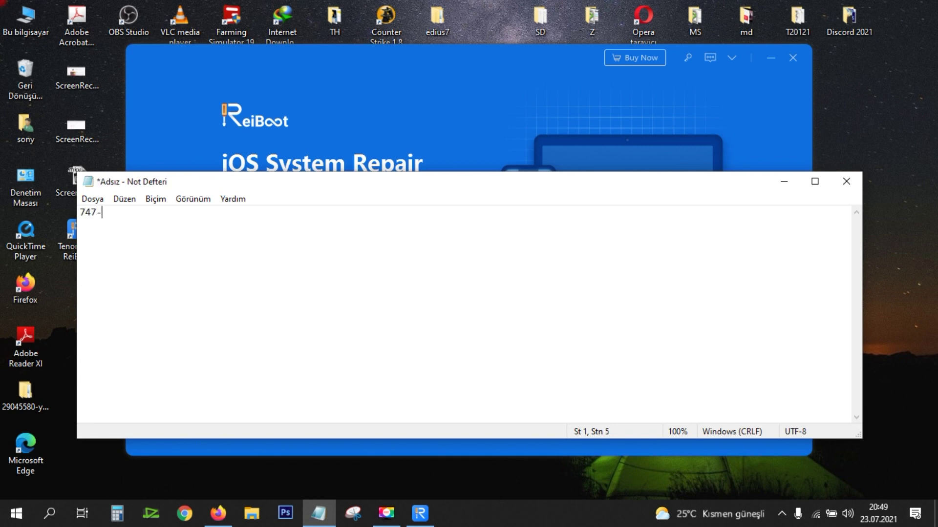
Step: Note the registration code in Notepad, remove the extra digits, and return to ReiBoot's Register dialog
key(alt+Tab)
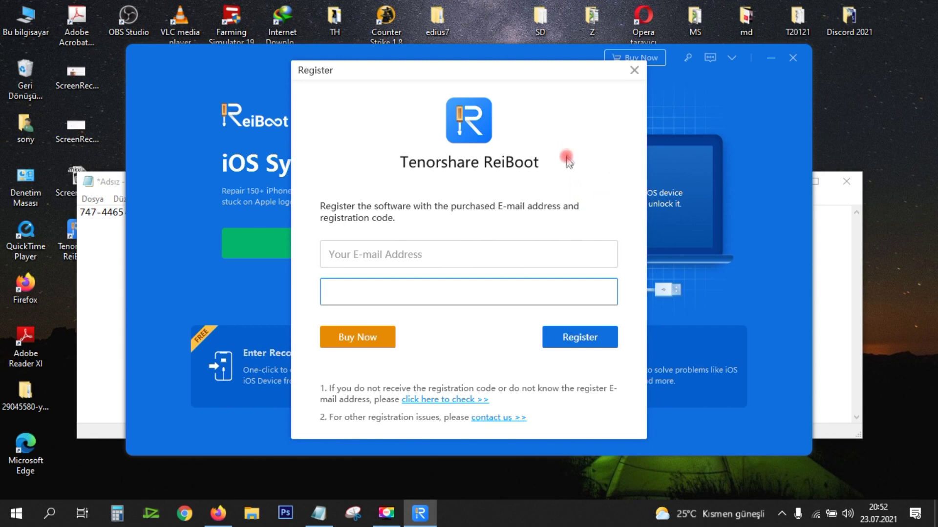
Step: Close the Register dialog, choose the 1 Month License BUY NOW on the pricing page, then reopen Register
click(634, 71)
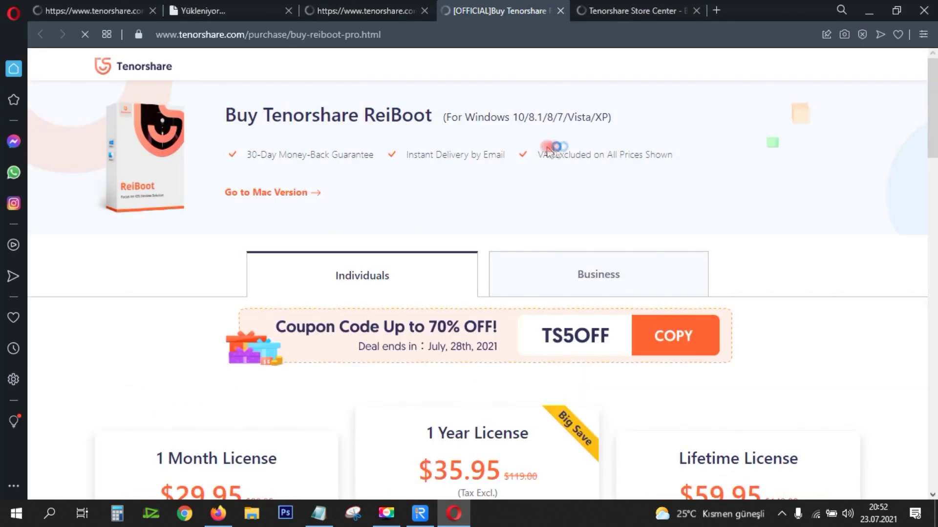
scroll(565, 189, down, 6)
click(243, 227)
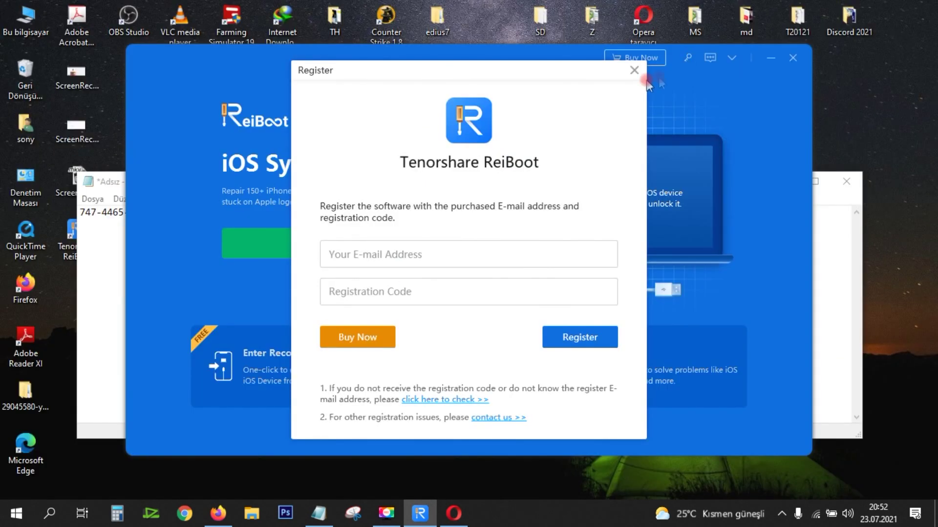
click(635, 71)
click(688, 57)
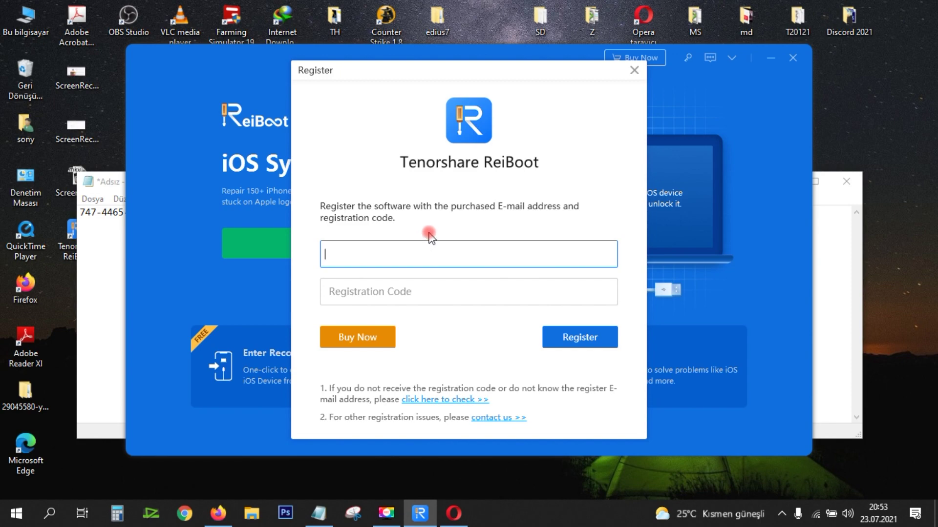
Step: Close ReiBoot's Register dialog, then bring Firefox forward on its YouTube search results tab
click(219, 515)
click(858, 15)
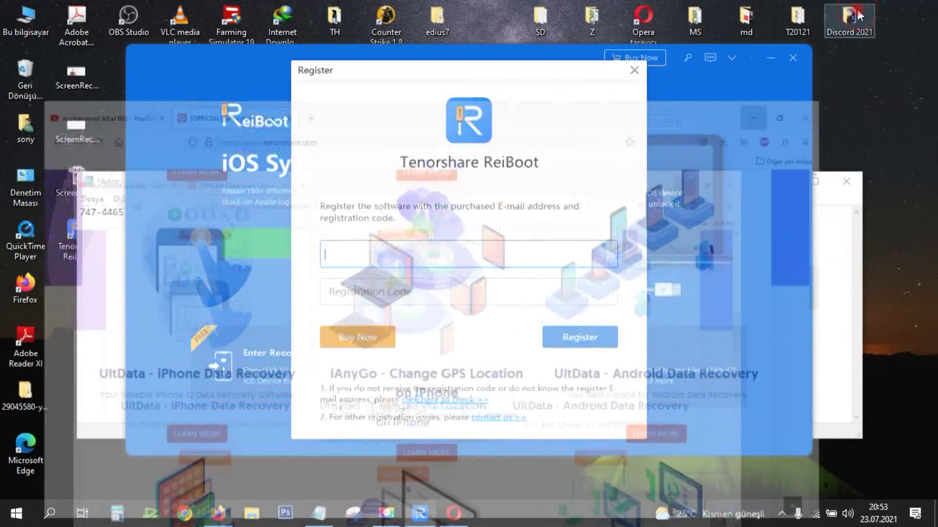
click(379, 292)
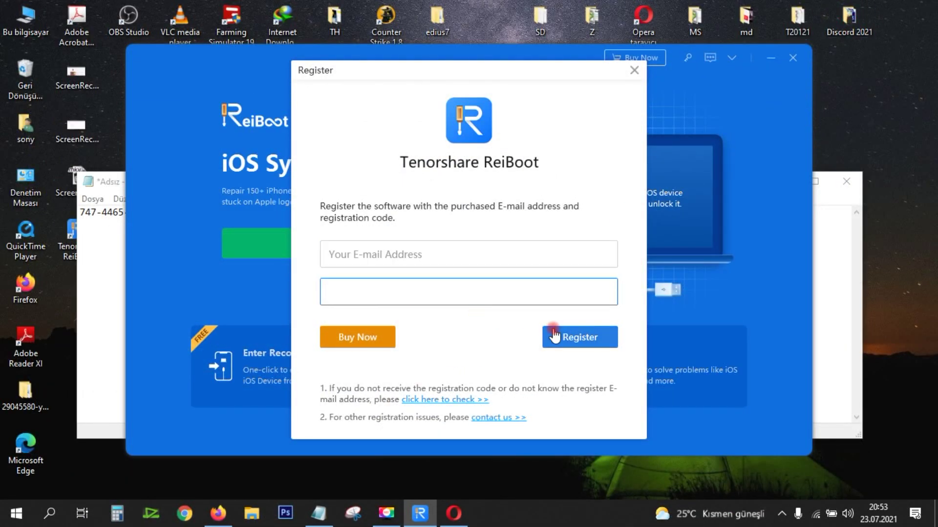
click(634, 71)
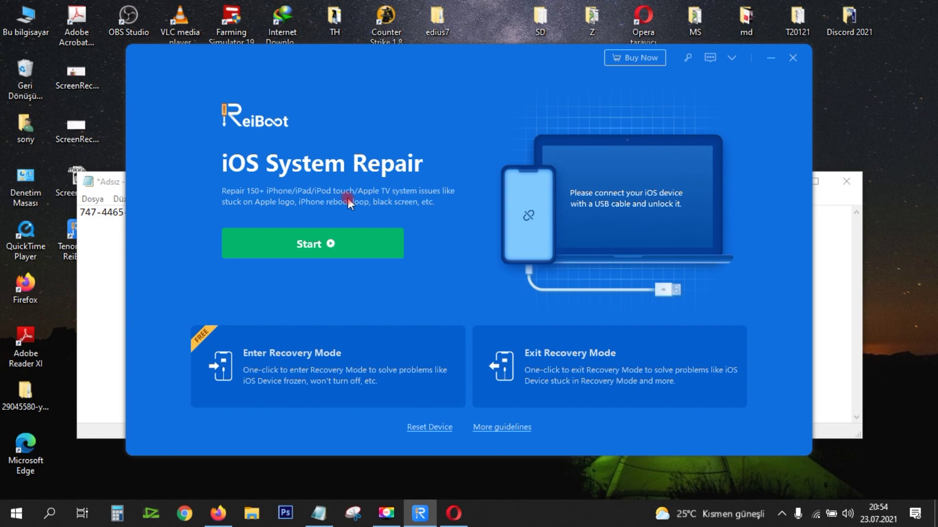
click(219, 513)
key(ctrl+Tab)
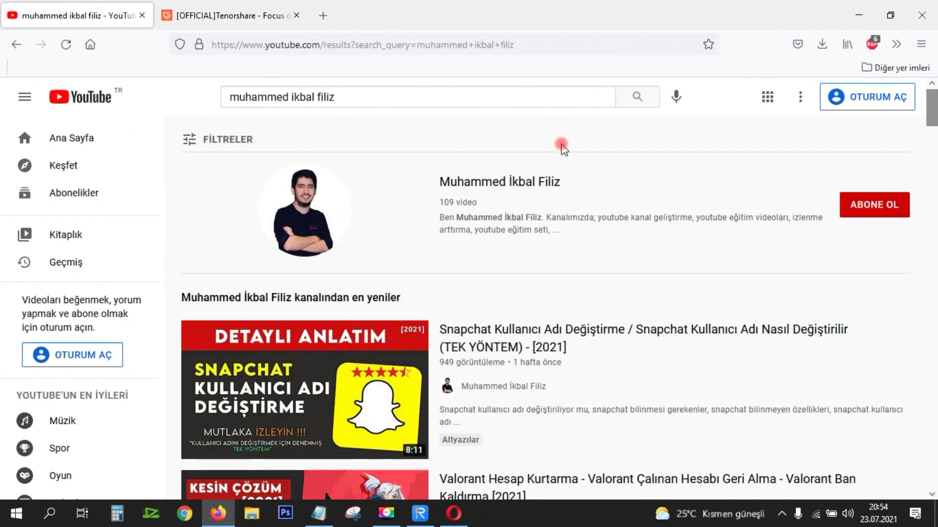